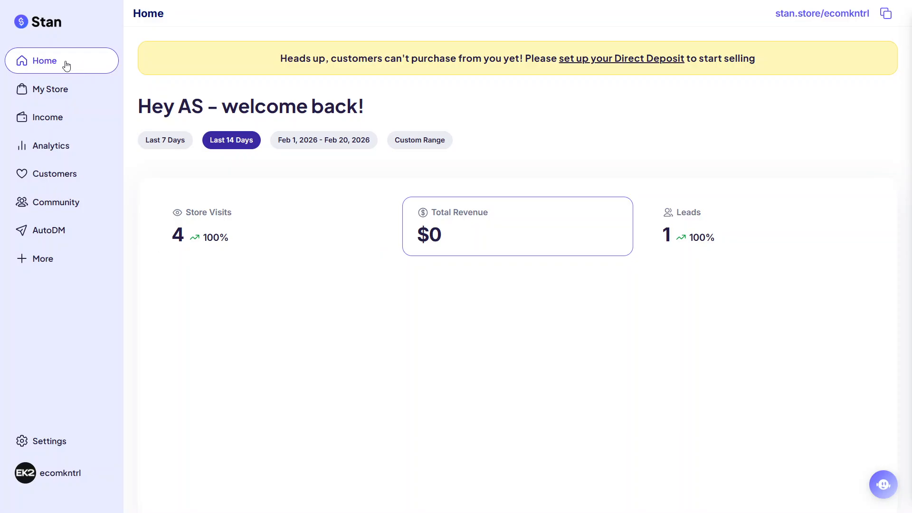
- Add a new product of the Community type to the store
click(59, 99)
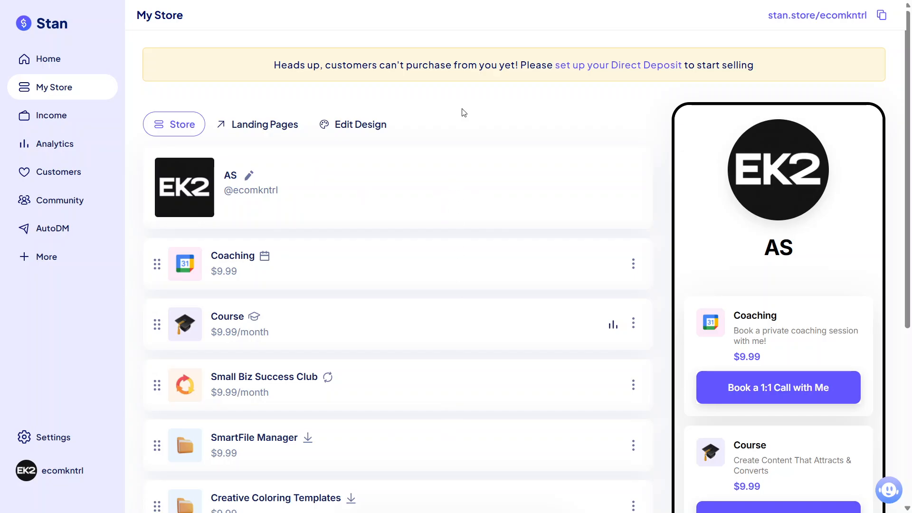
scroll(464, 112, down, 1)
scroll(464, 112, down, 5)
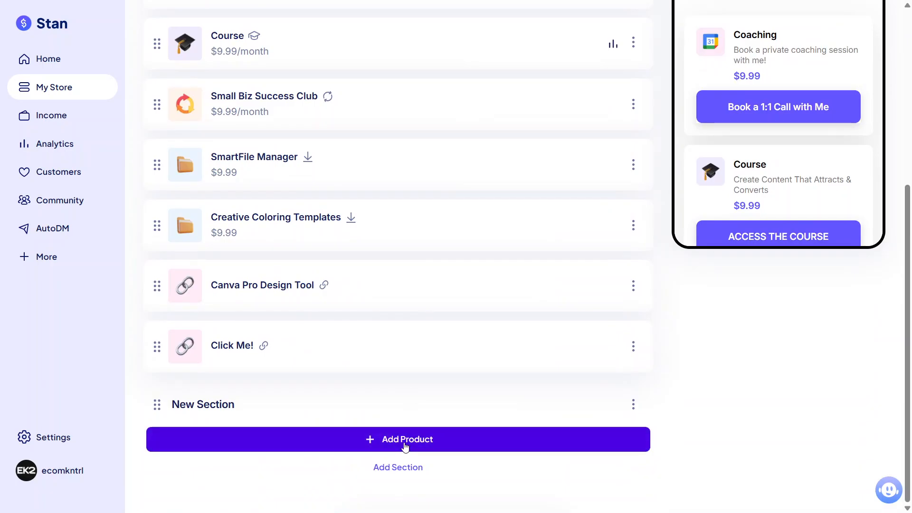
click(395, 447)
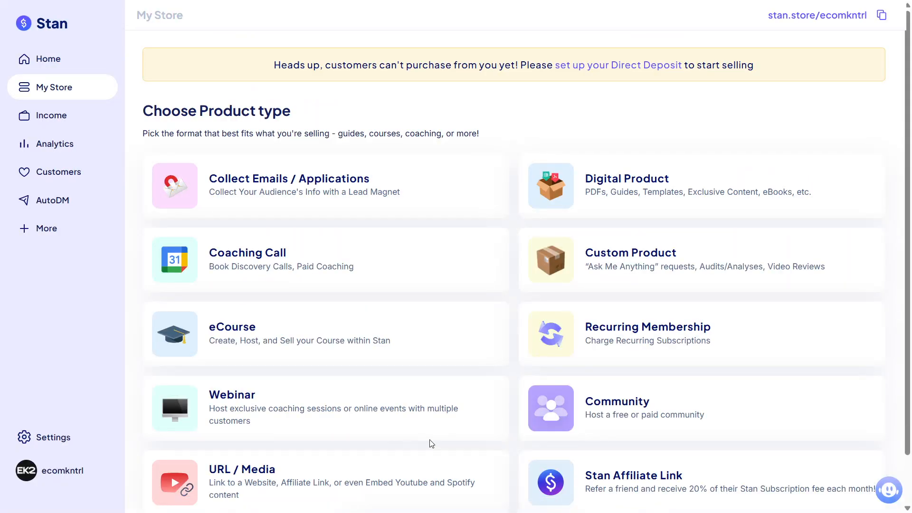
click(640, 407)
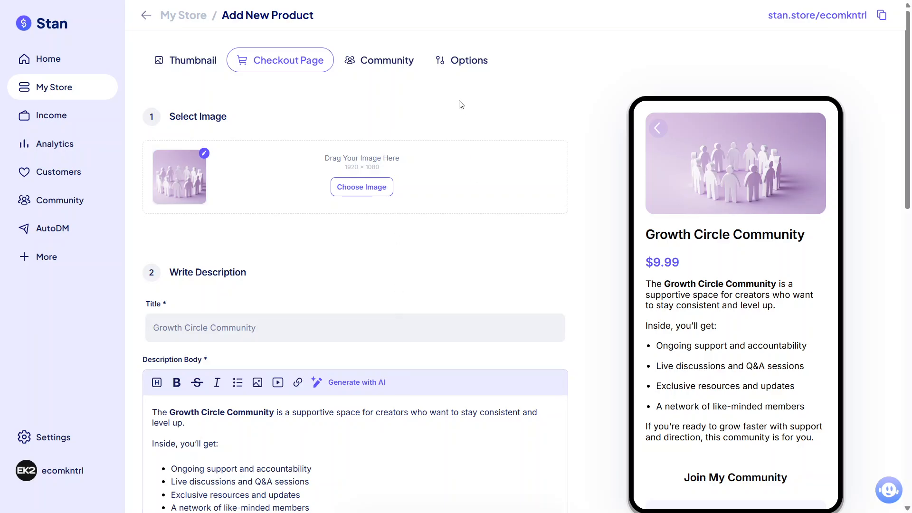
- Look at the image choices for the new community product's thumbnail, then leave the picker without selecting one
click(194, 59)
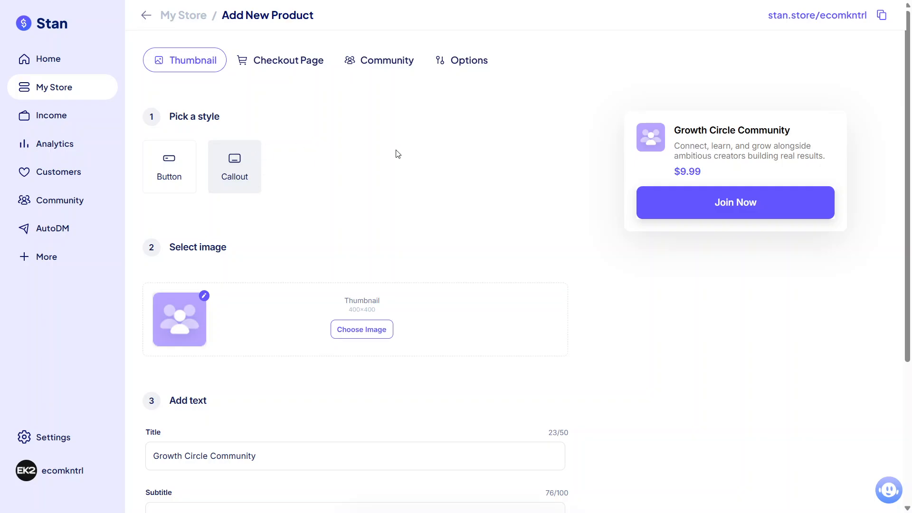
click(359, 337)
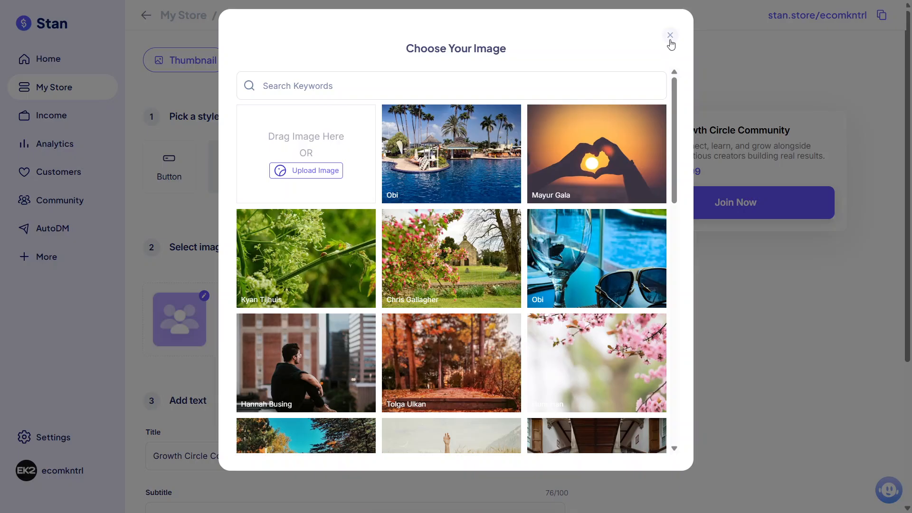
click(670, 41)
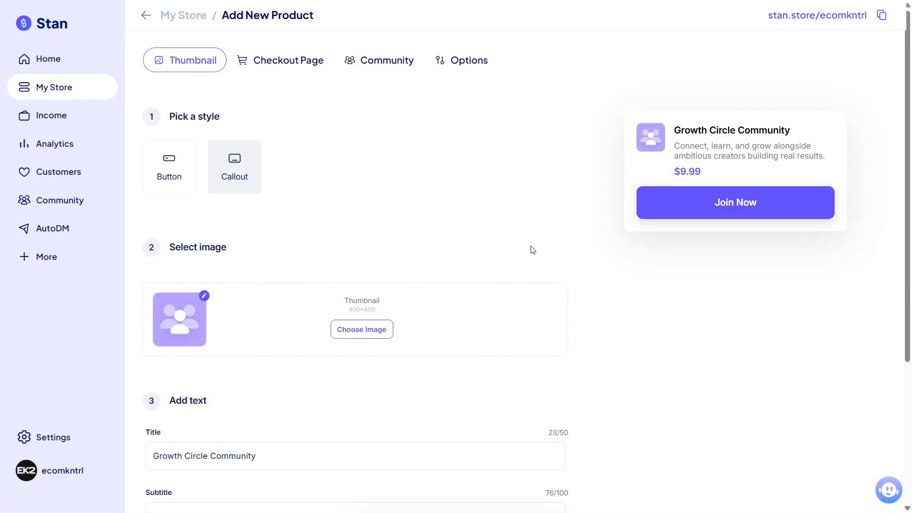
- Review the thumbnail's title, subtitle and button text, and continue to the checkout page settings
scroll(532, 250, down, 5)
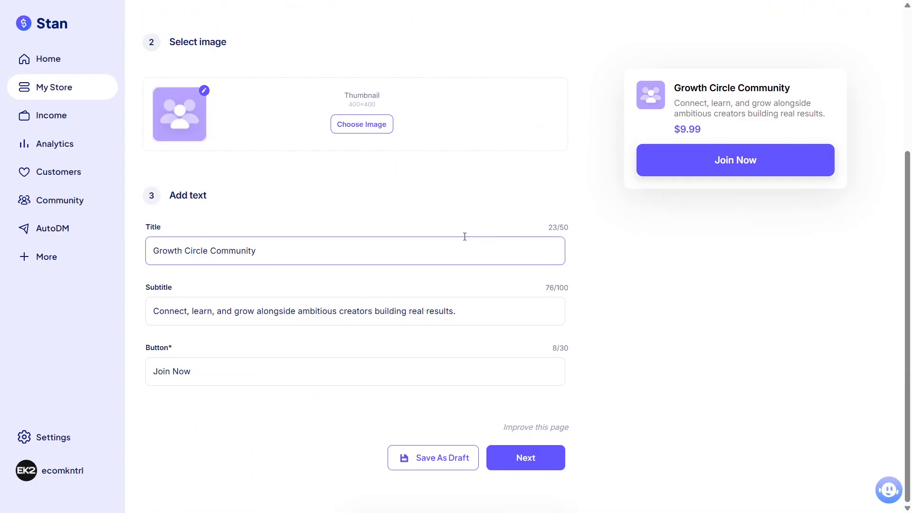
triple_click(465, 236)
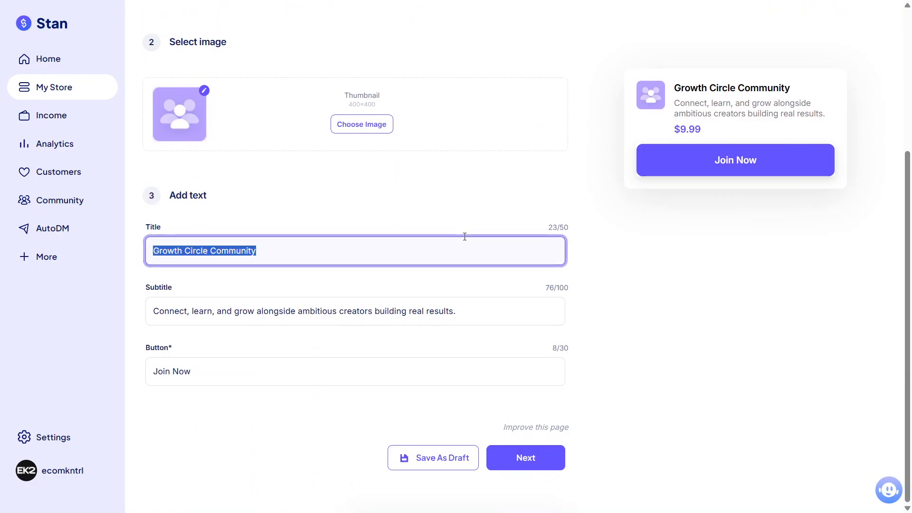
triple_click(281, 318)
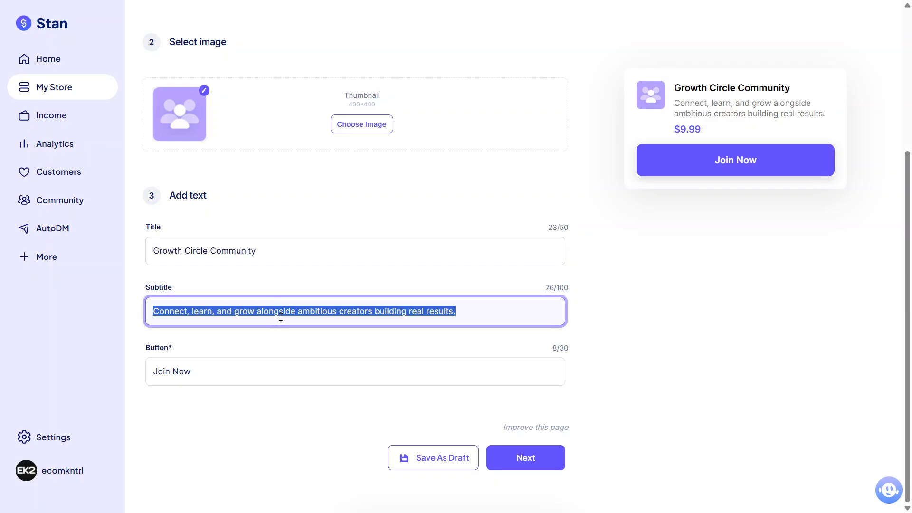
triple_click(292, 363)
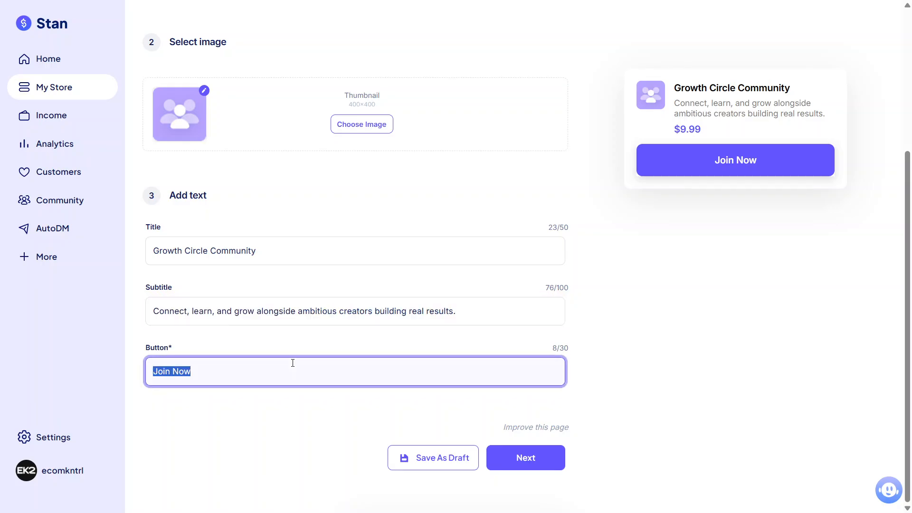
click(549, 464)
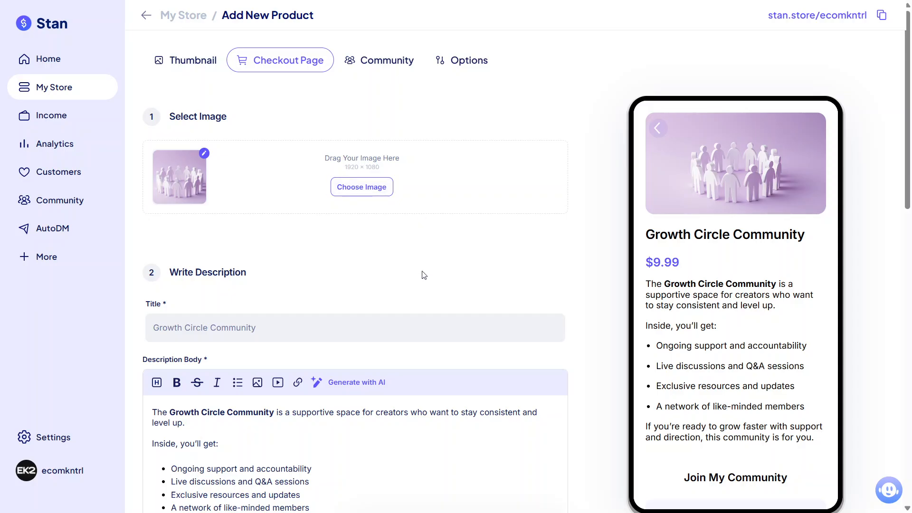
- Review the checkout page's description body, bottom title and call-to-action button text
scroll(424, 275, down, 1)
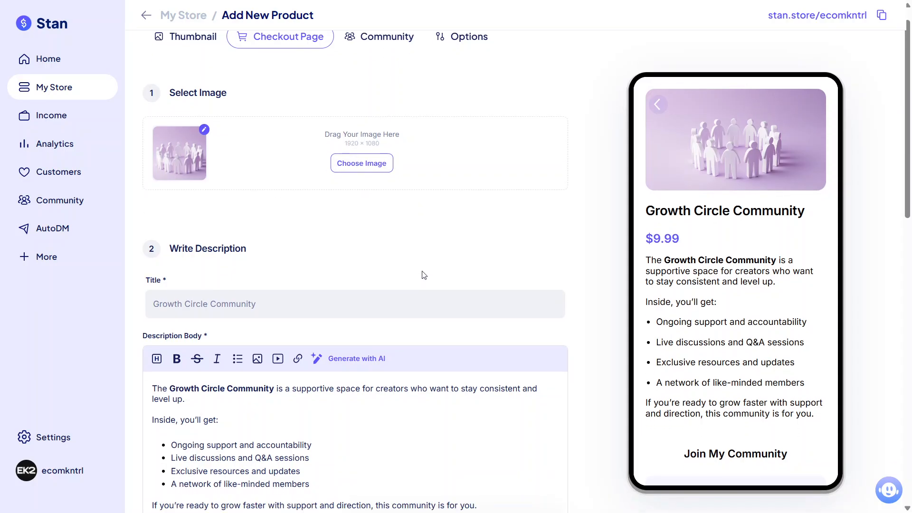
scroll(426, 274, down, 4)
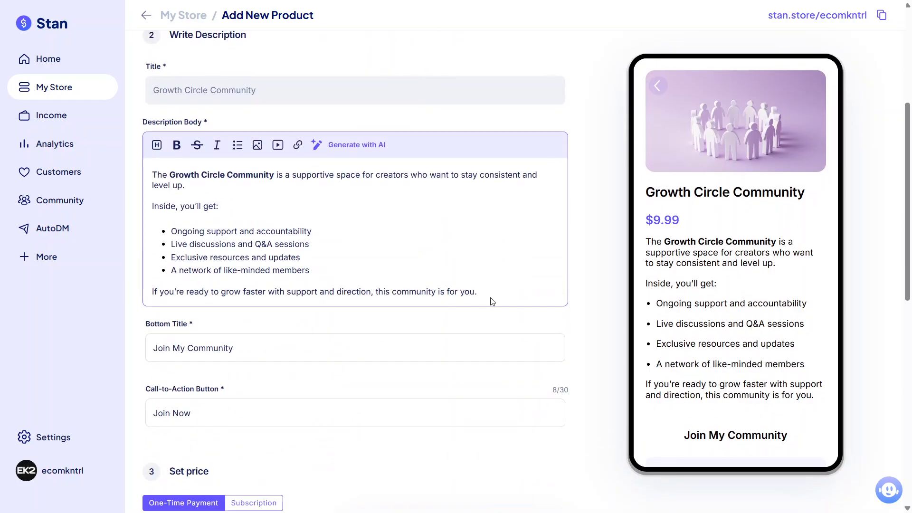
drag(493, 302, 152, 173)
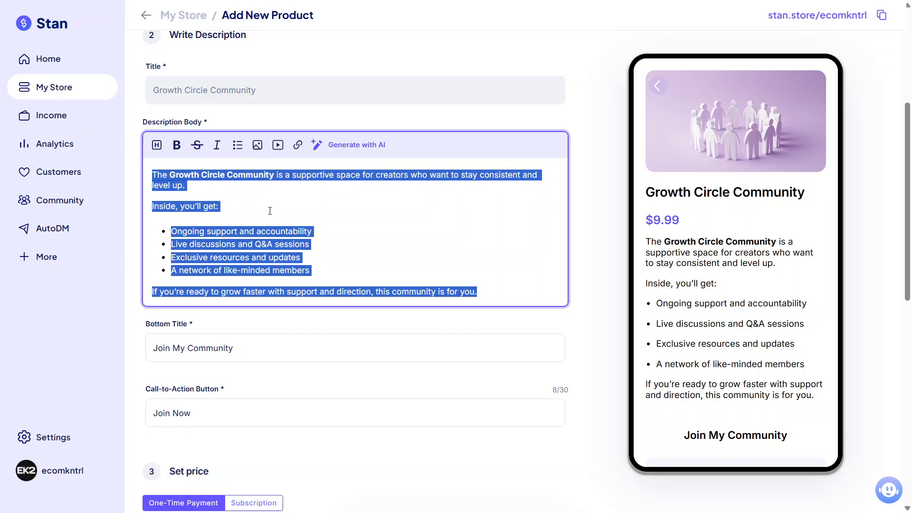
click(299, 340)
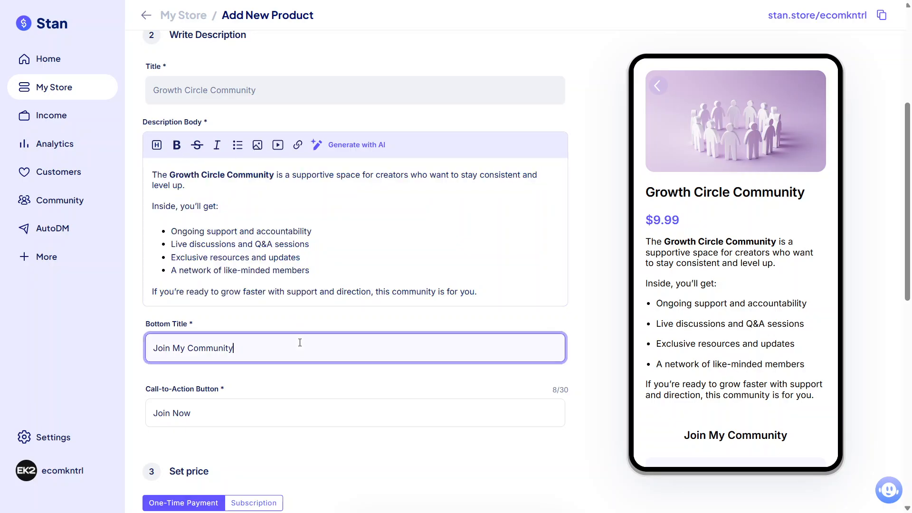
double_click(300, 343)
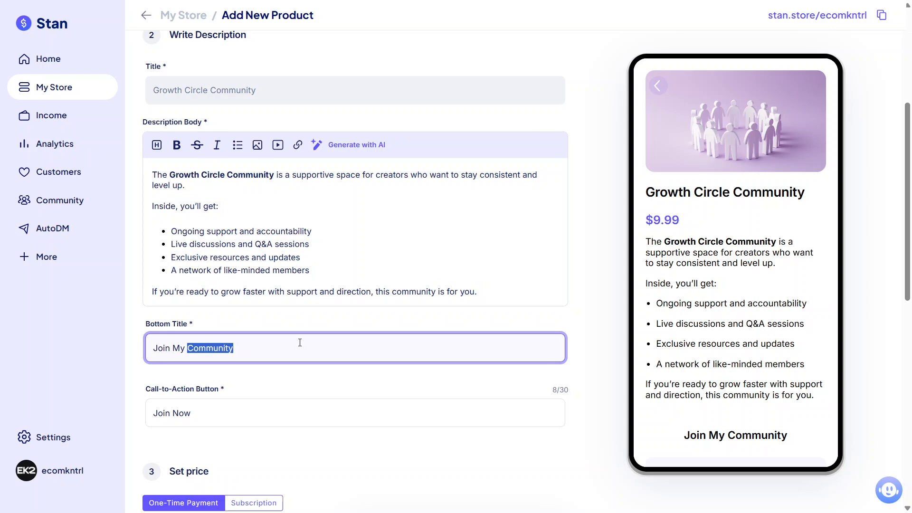
triple_click(286, 421)
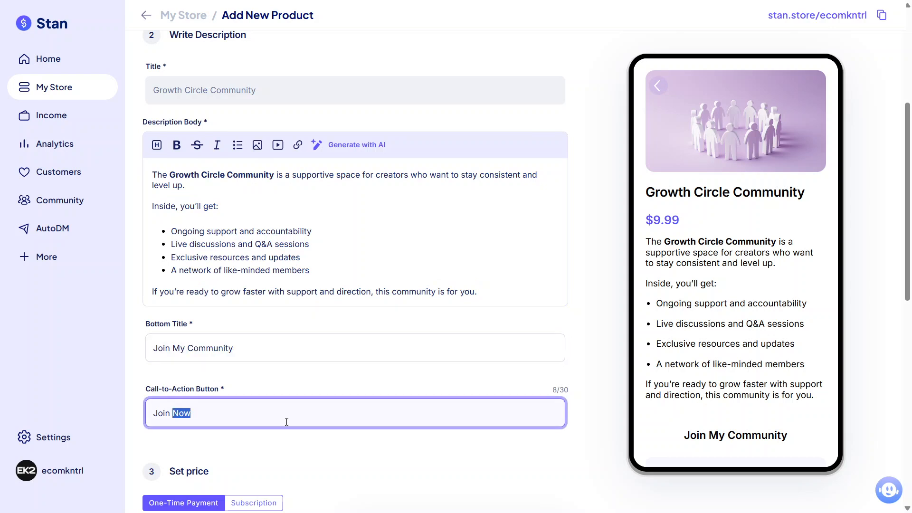
click(324, 464)
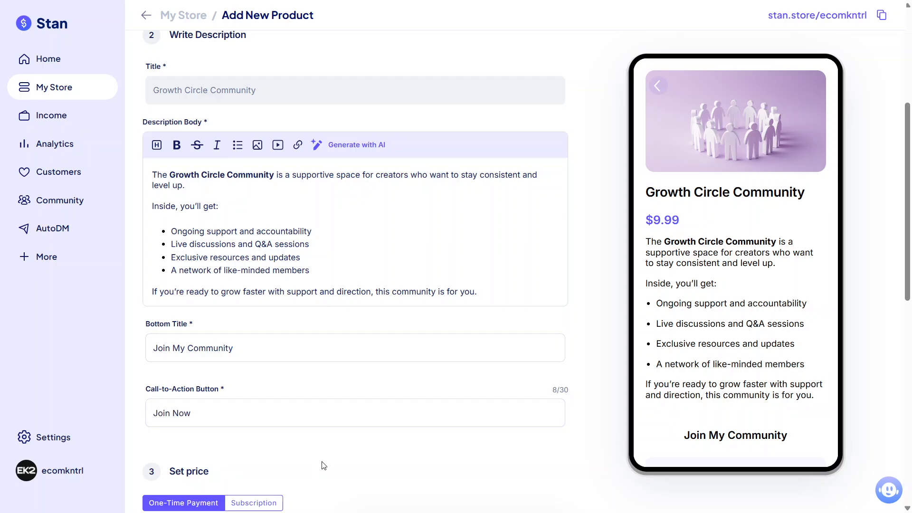
- Review the one-time payment price and try the discount price option, switching it back off
scroll(323, 465, down, 1)
scroll(323, 465, down, 5)
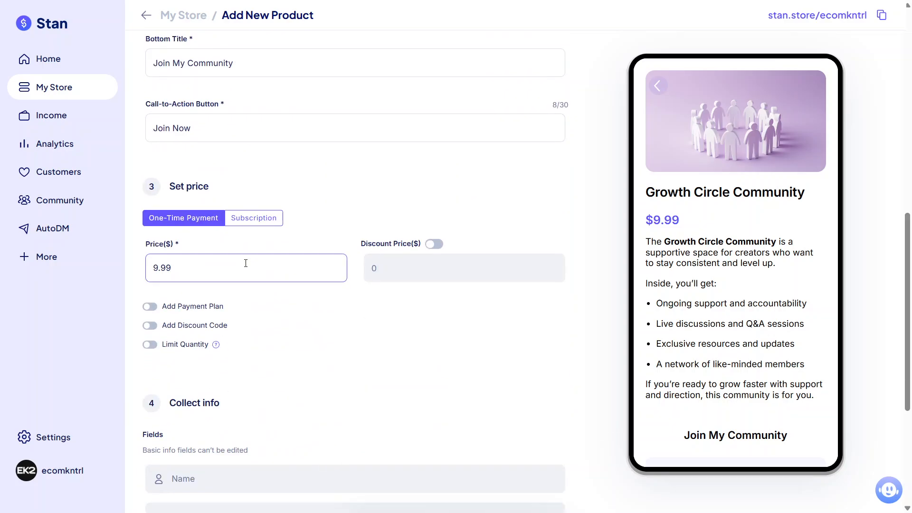
click(245, 263)
key(ctrl+a)
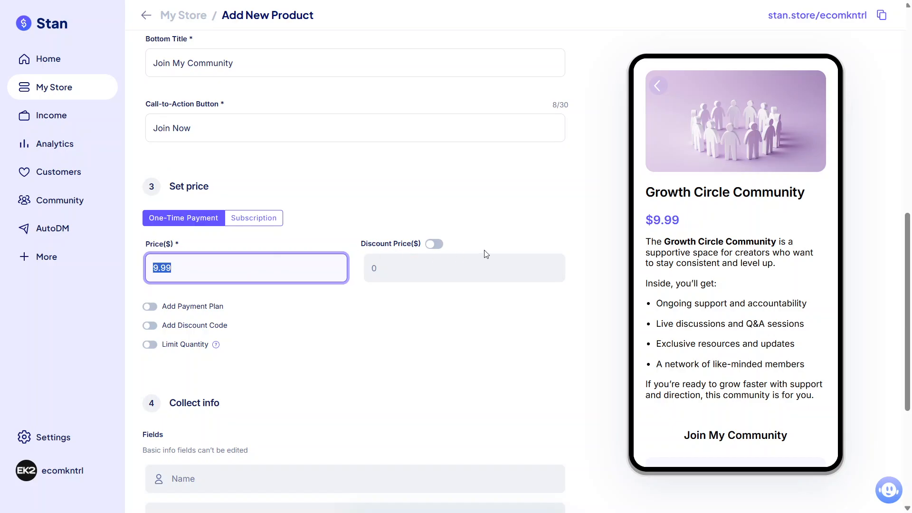
click(432, 245)
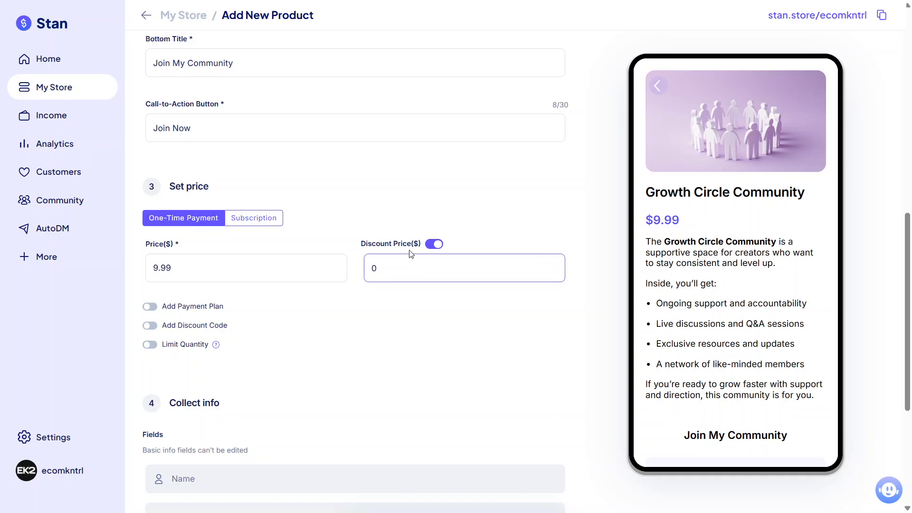
click(433, 245)
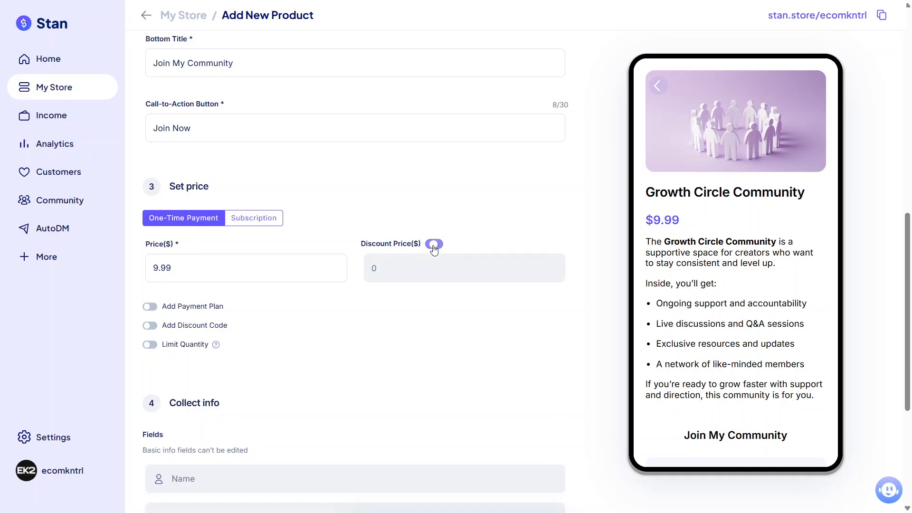
- Switch the pricing to a monthly subscription and have it cancel after 3 months
click(241, 223)
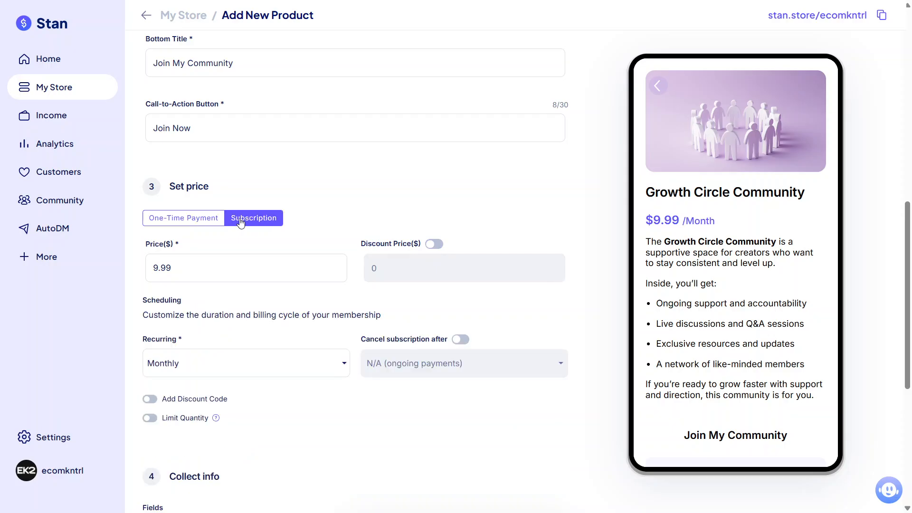
click(321, 369)
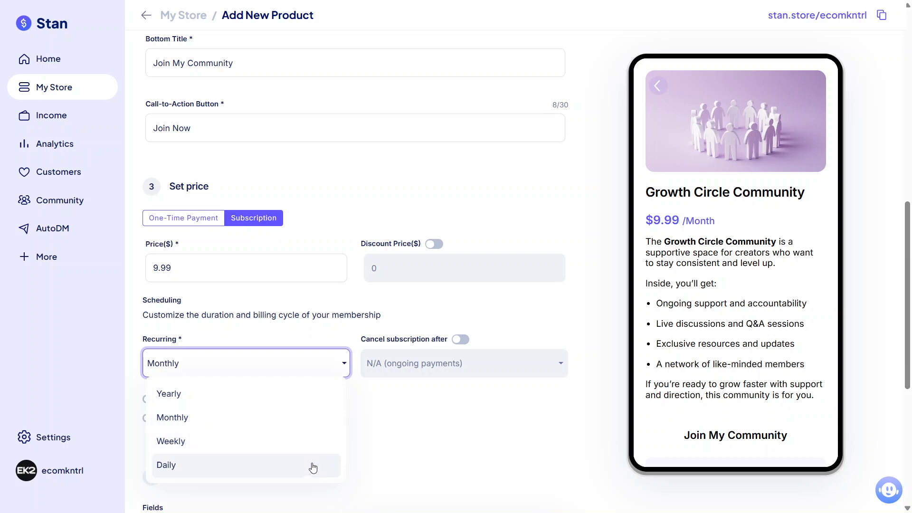
click(438, 415)
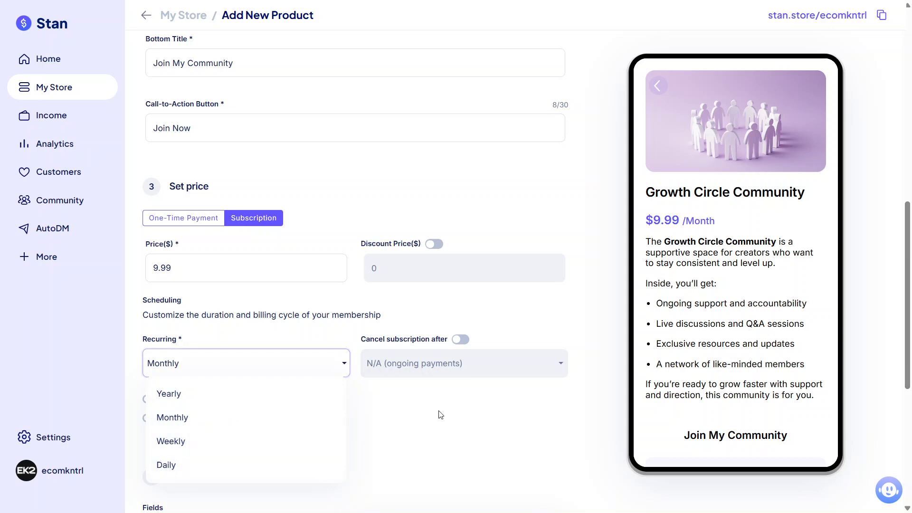
click(460, 339)
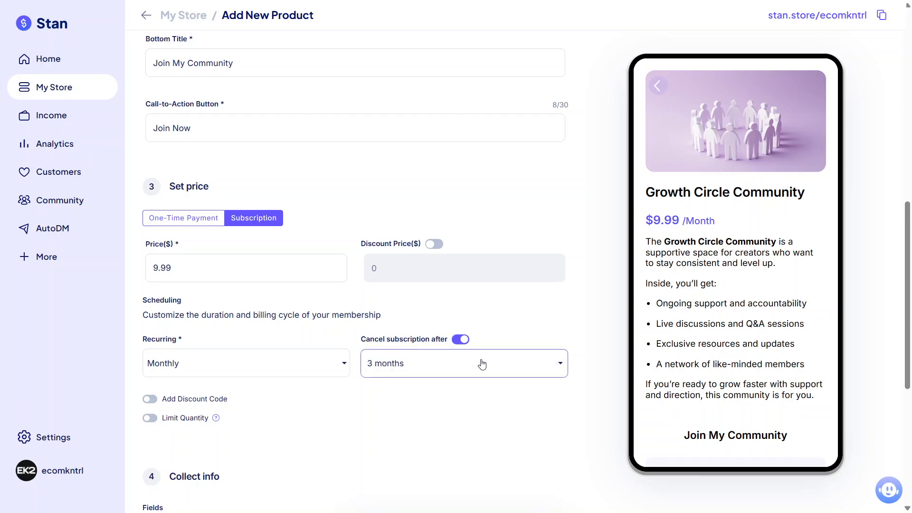
click(482, 364)
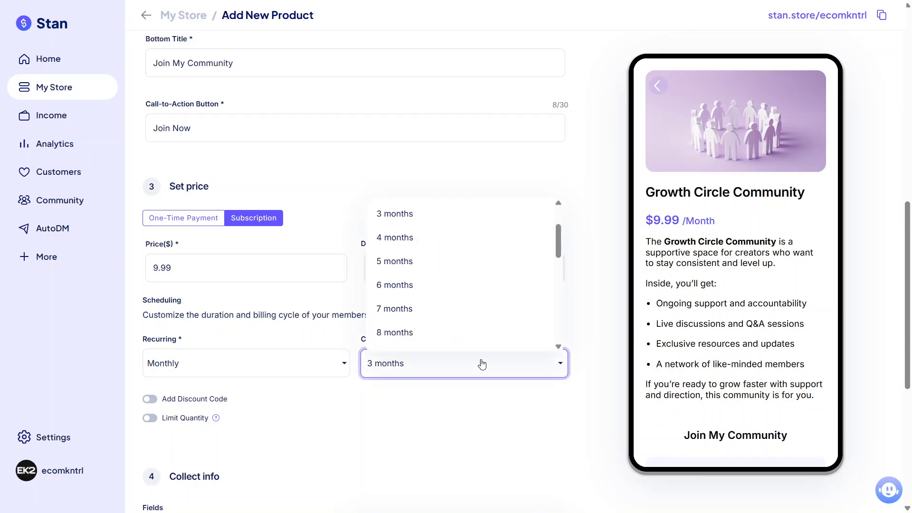
click(482, 364)
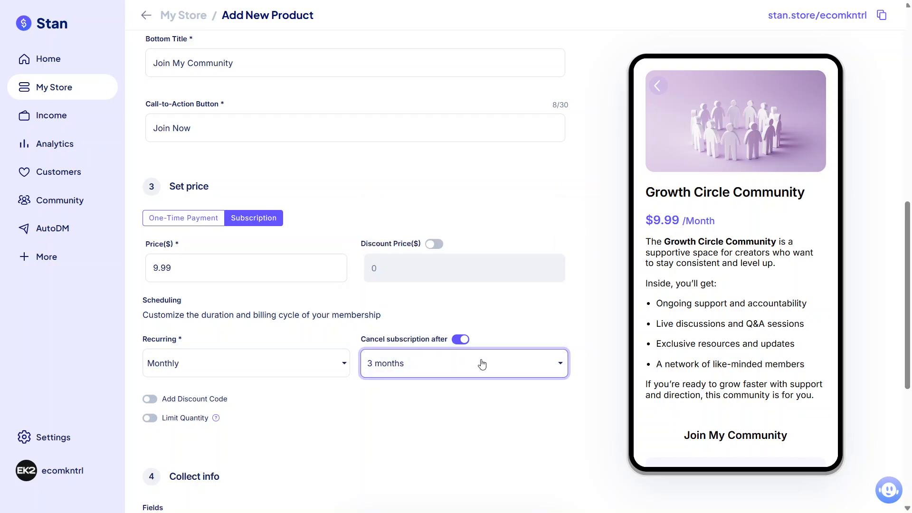
click(473, 419)
- Look at the field types available for collecting additional customer info, and continue to the product's community settings
scroll(473, 419, down, 3)
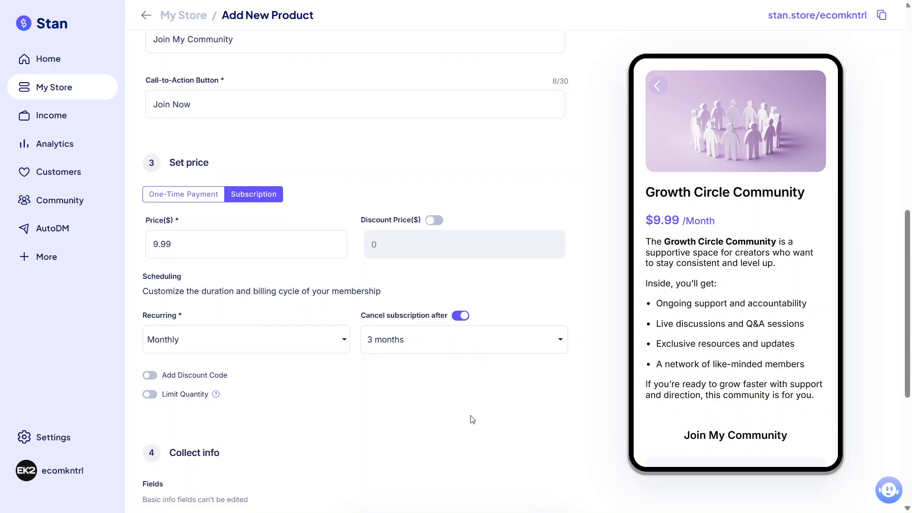
scroll(470, 415, down, 3)
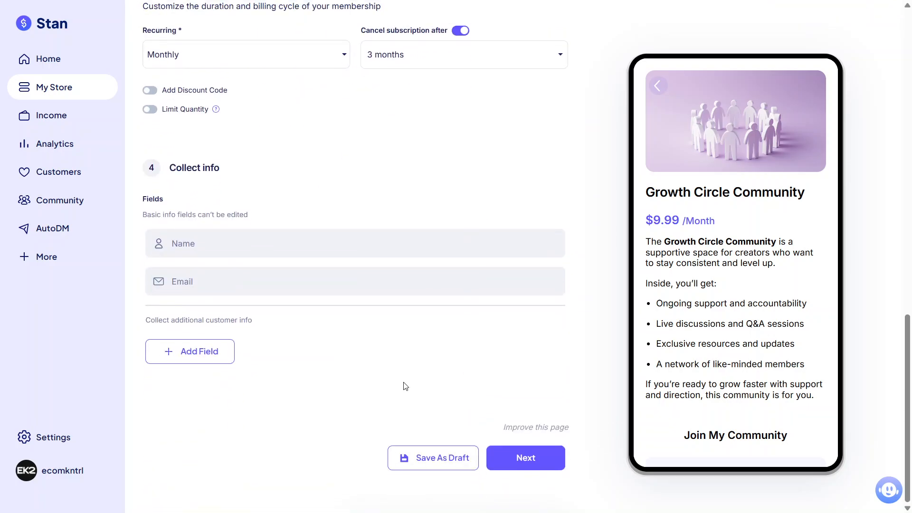
click(213, 363)
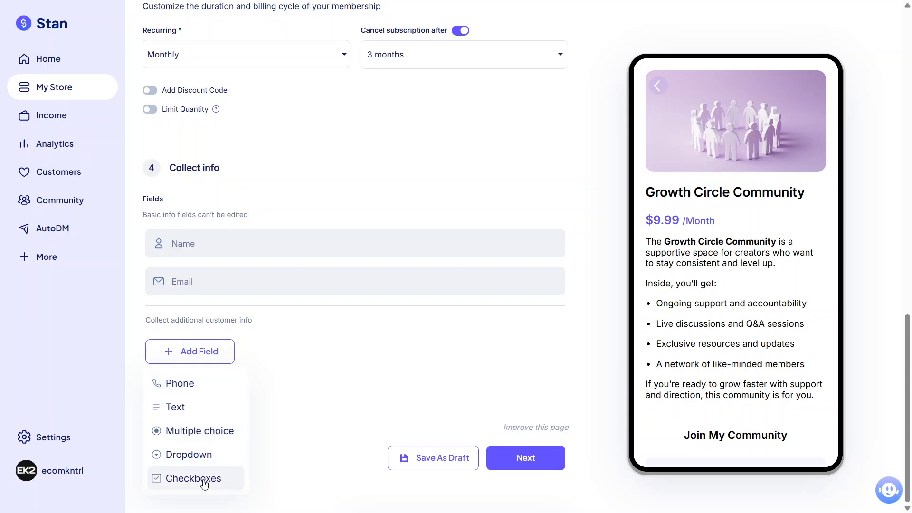
click(527, 397)
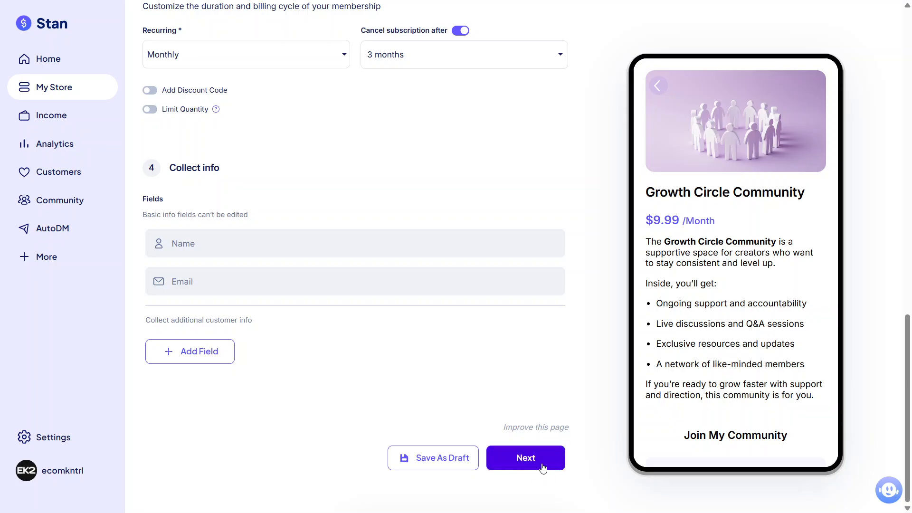
click(554, 465)
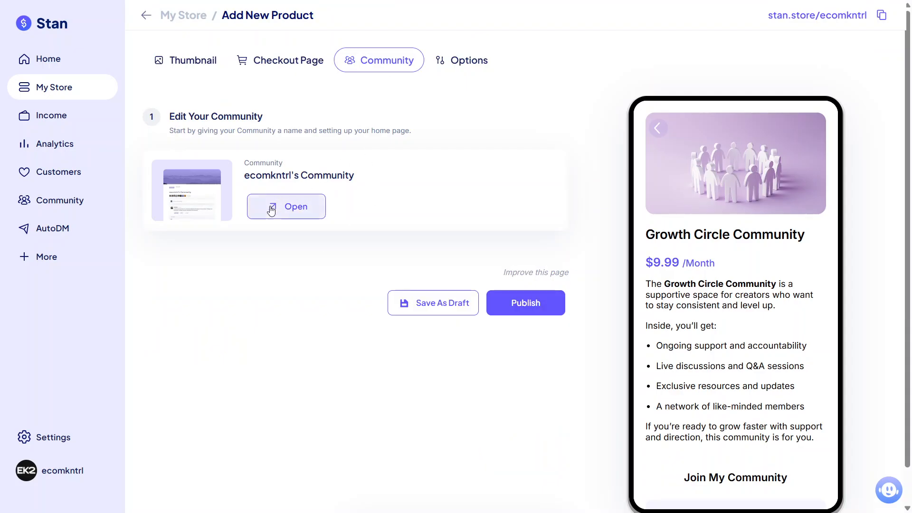
- Open the linked community from the product's settings and publish the community product
click(297, 209)
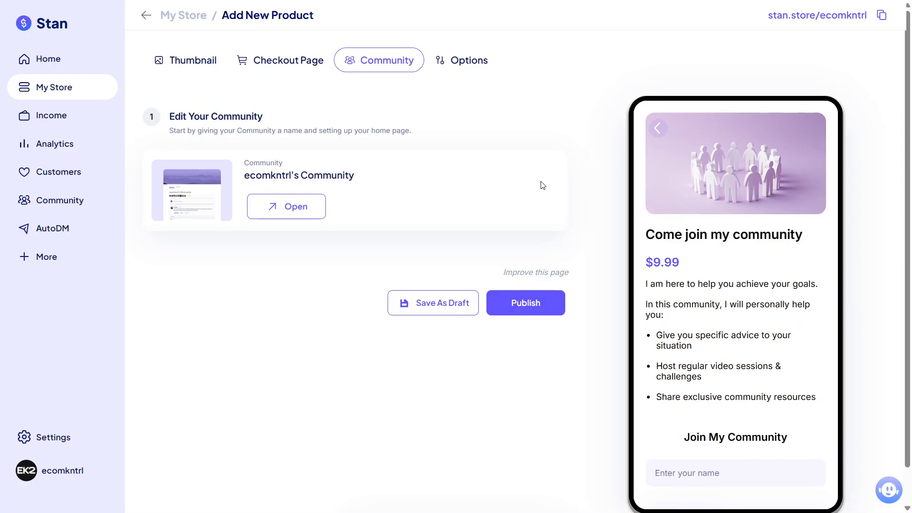
click(541, 308)
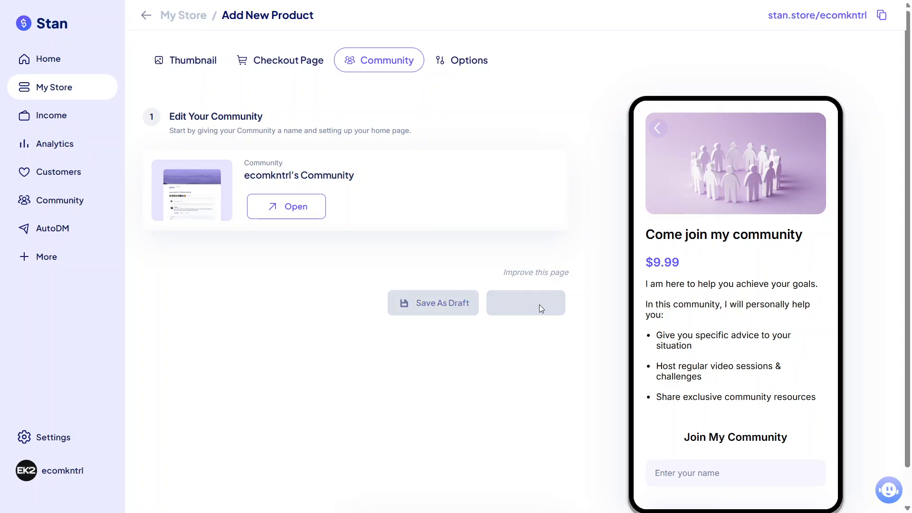